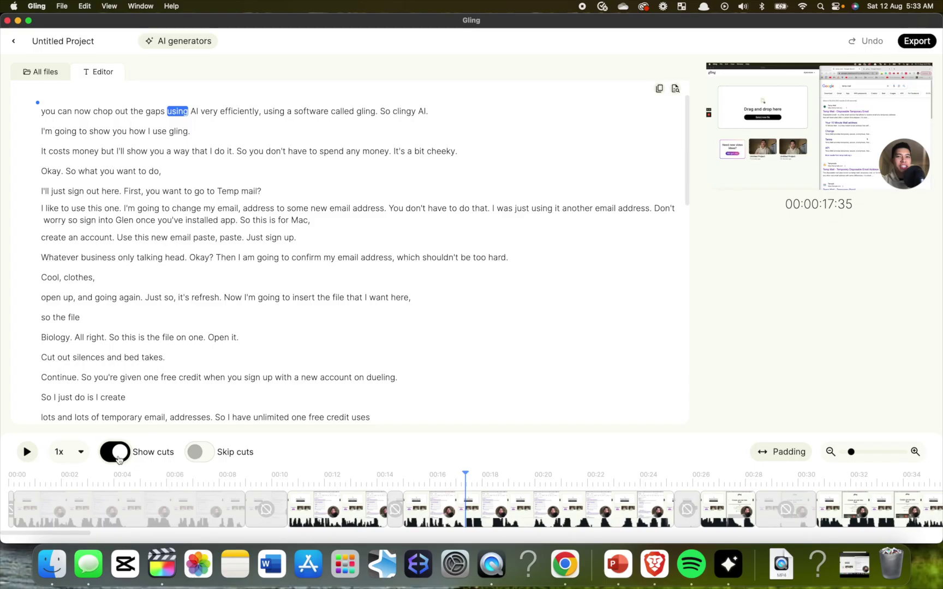
# Step: Switch off the Show cuts toggle below the Gling editor
pyautogui.click(116, 452)
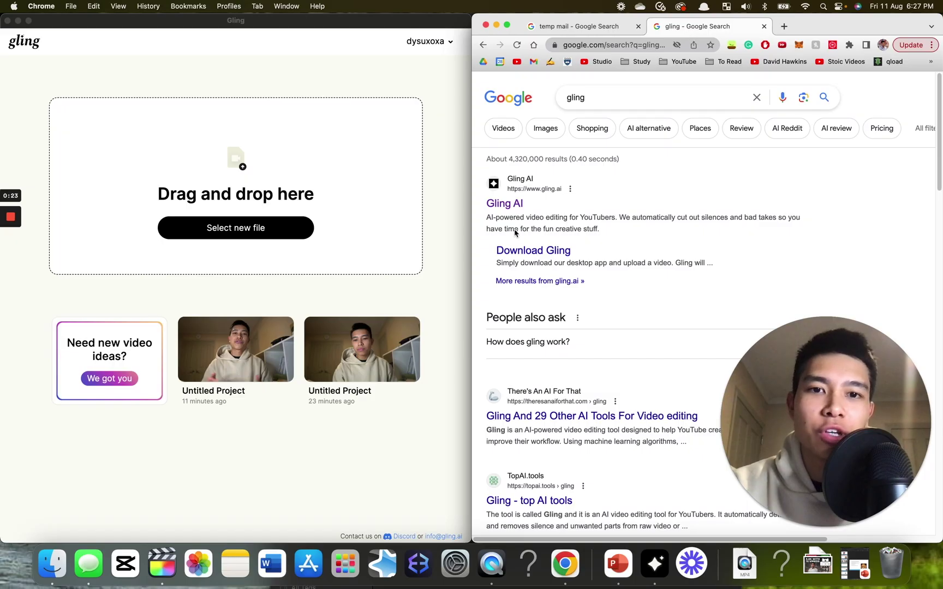
# Step: Open the Gling AI search result and scroll the gling.ai homepage
pyautogui.click(500, 210)
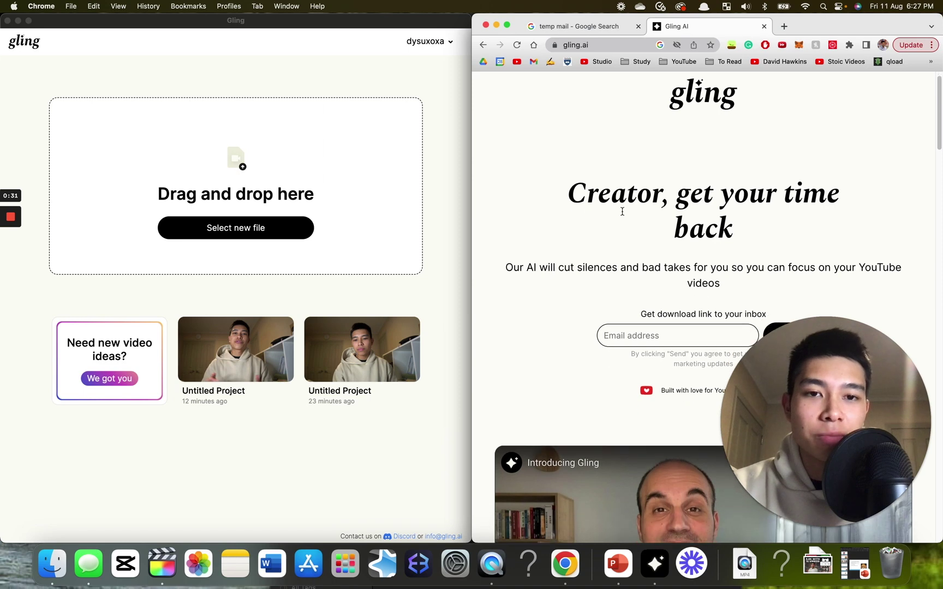
pyautogui.scroll(1, 622, 211)
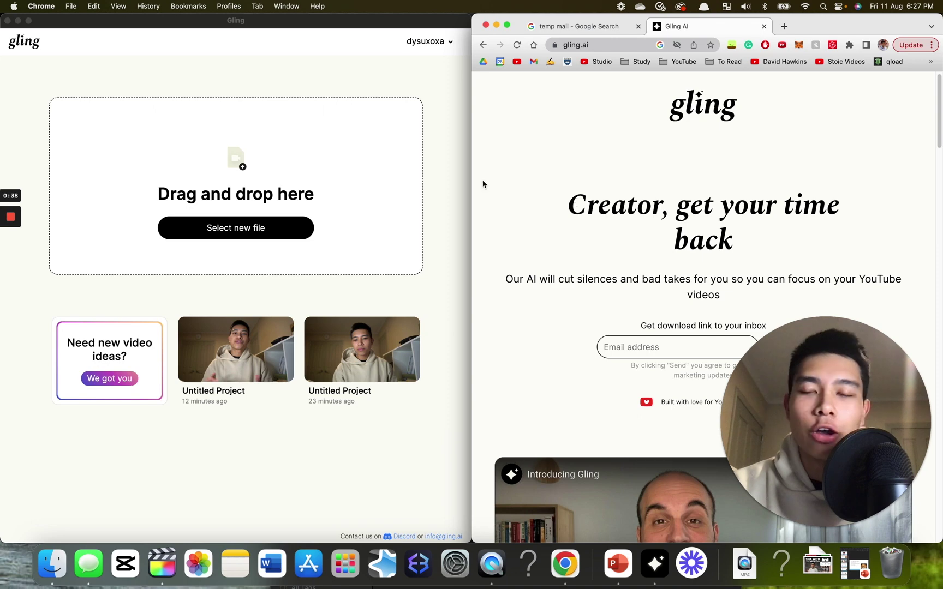
# Step: Sign out of Gling and open Tempmailo from the temp mail search results
pyautogui.click(441, 47)
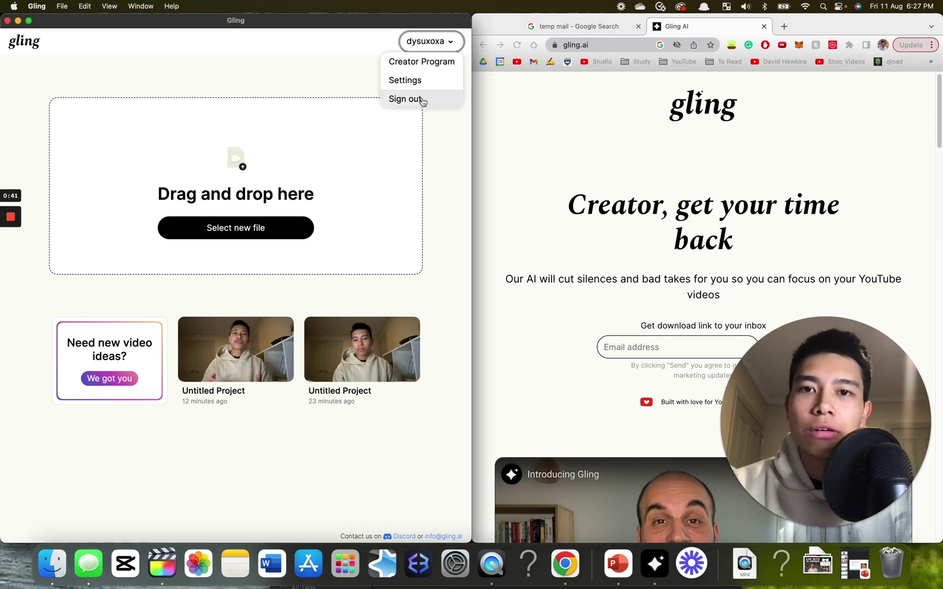
pyautogui.click(422, 99)
pyautogui.click(574, 32)
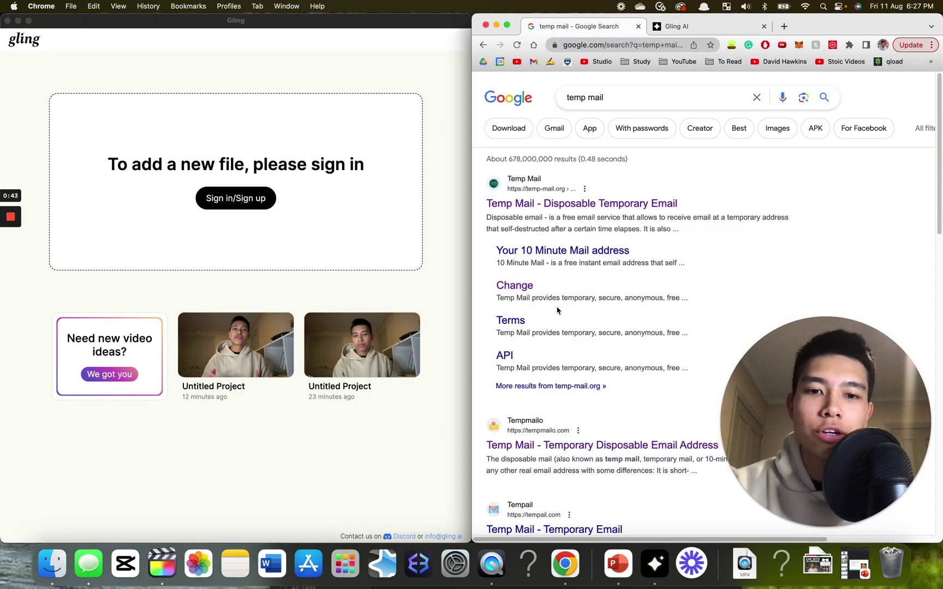
pyautogui.click(573, 445)
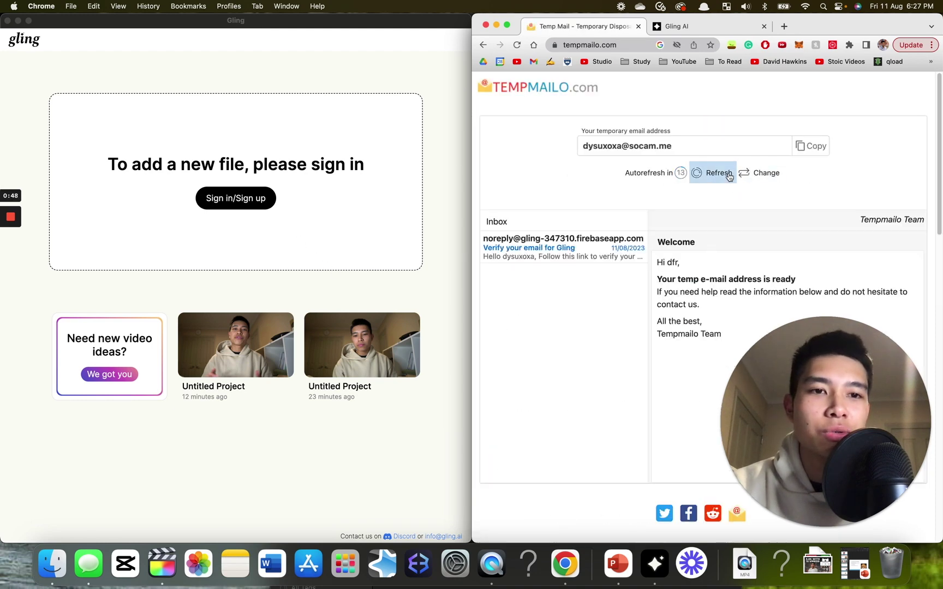
# Step: Generate and select a new Tempmailo address, then bring up Gling's sign-in form
pyautogui.click(753, 172)
pyautogui.click(704, 146)
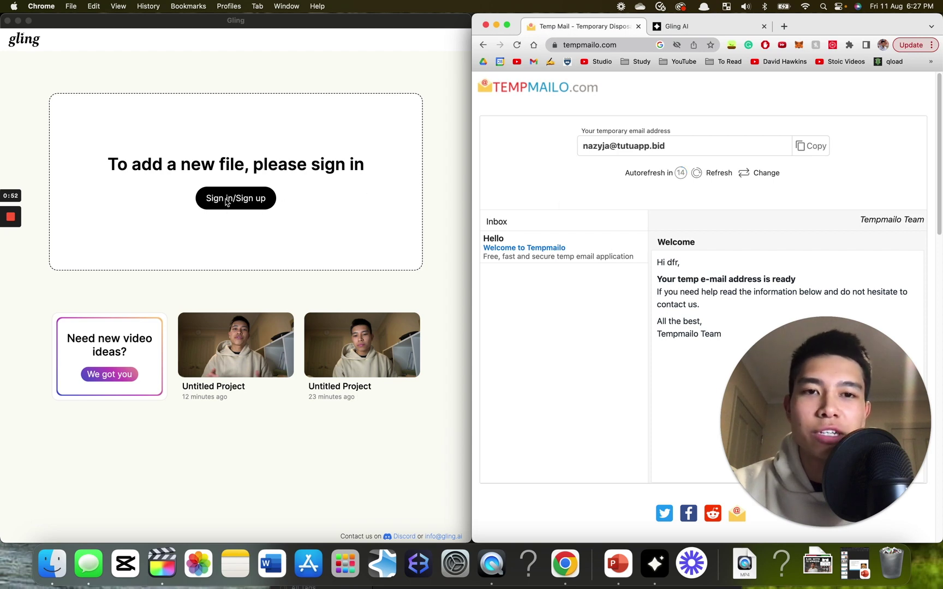
pyautogui.click(600, 152)
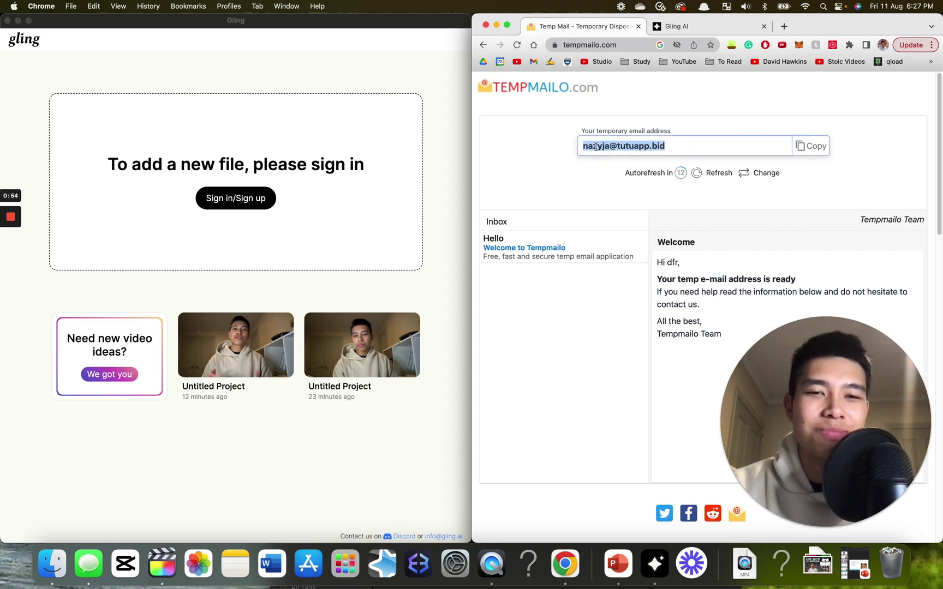
pyautogui.click(248, 207)
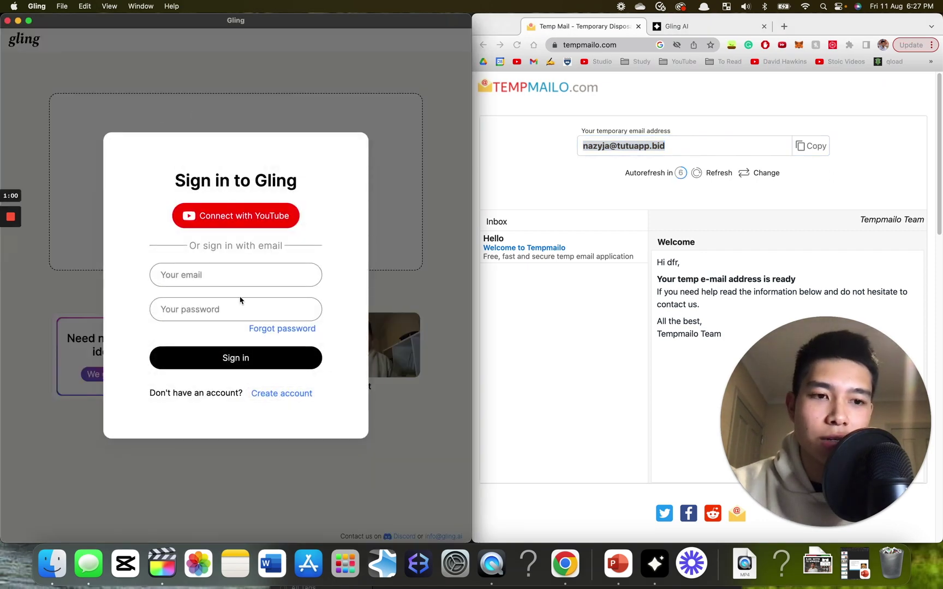
# Step: Sign up for a new Gling account using the copied temporary address and a password
pyautogui.click(282, 393)
pyautogui.click(806, 146)
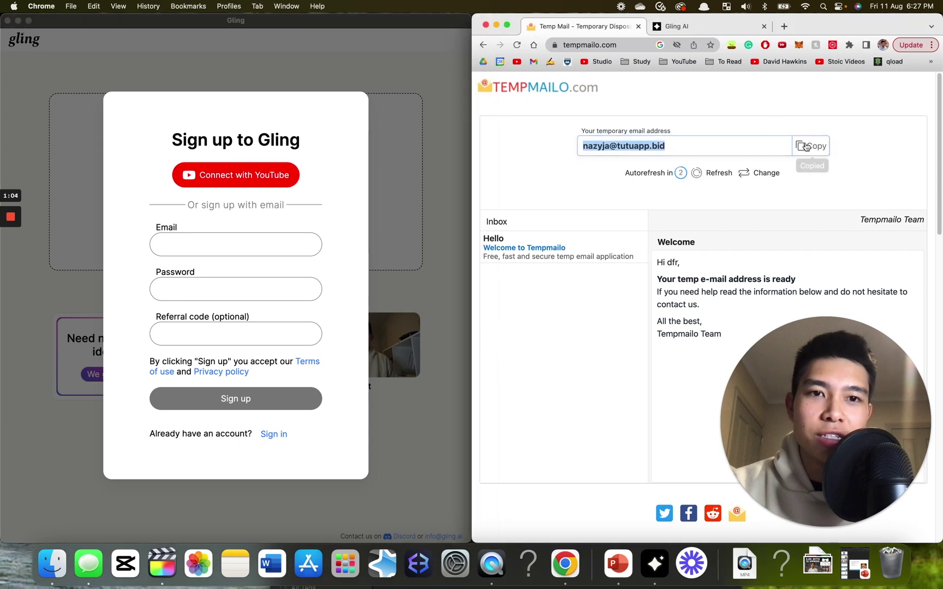
pyautogui.click(190, 251)
pyautogui.press('super+v')
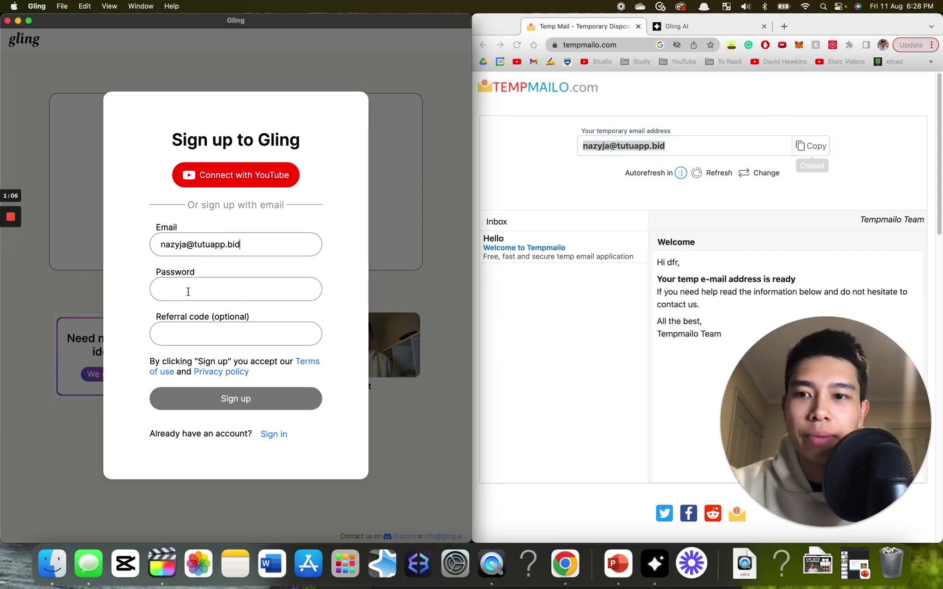
pyautogui.click(188, 292)
pyautogui.press('super+v')
pyautogui.click(231, 397)
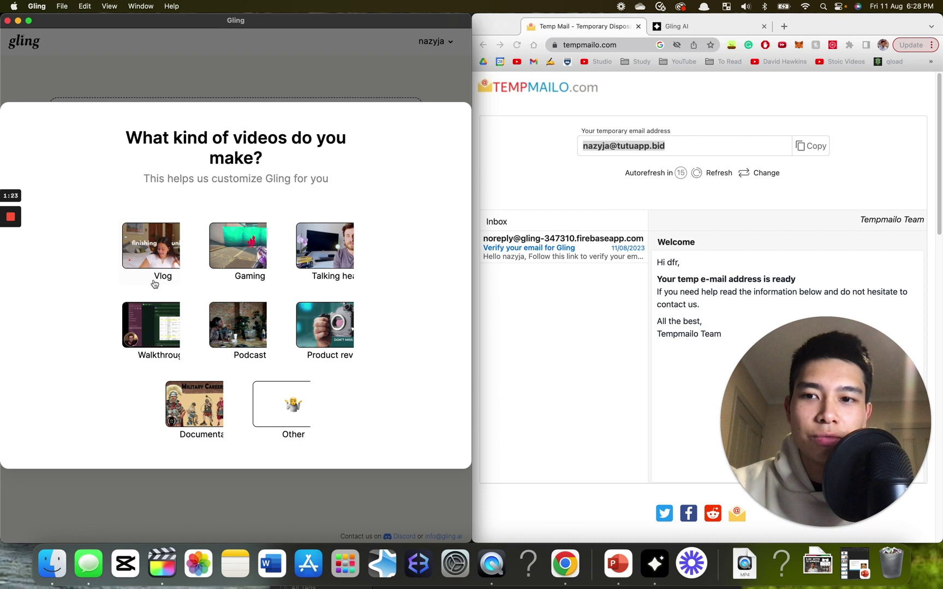
# Step: Choose Talking head as content type and verify the email via Tempmailo's link
pyautogui.click(316, 252)
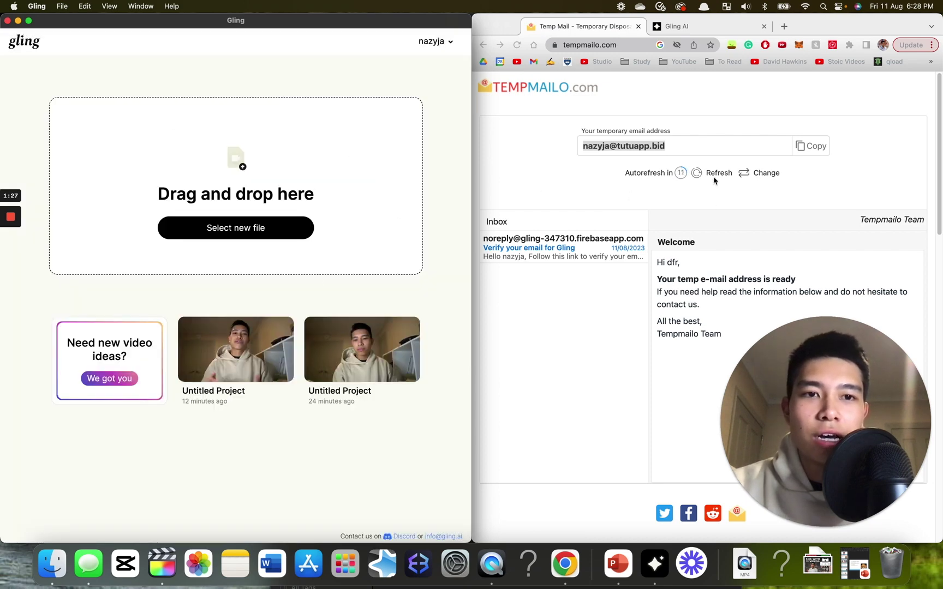
pyautogui.click(587, 250)
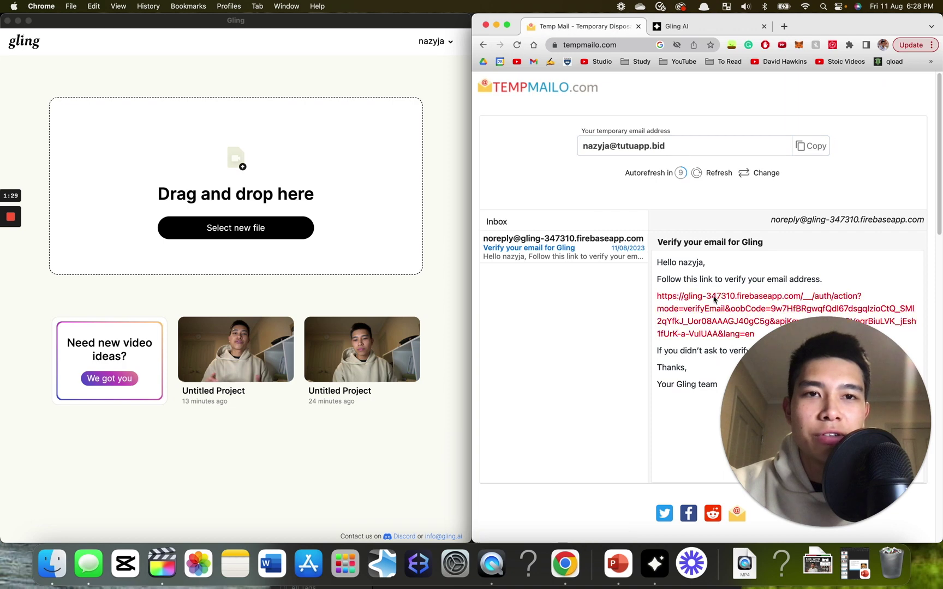
pyautogui.click(714, 301)
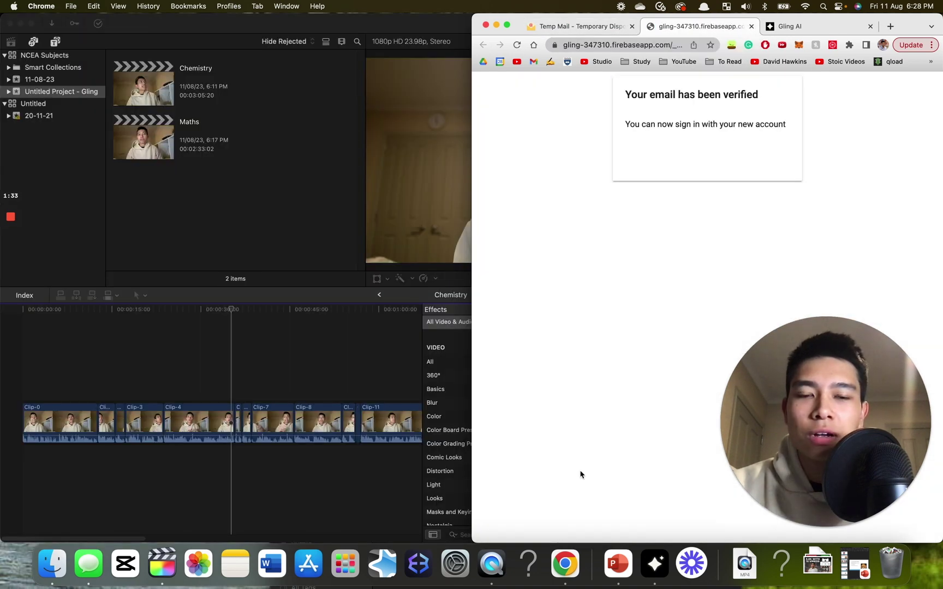
# Step: Tile Gling to the left and pick C0002.MP4 from Videos > A-Roll
pyautogui.click(655, 563)
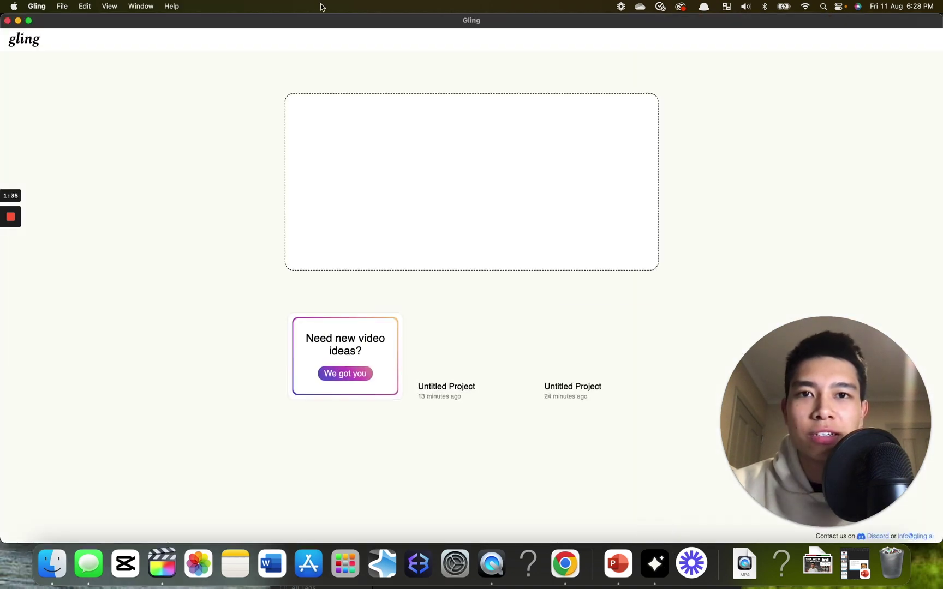
pyautogui.hotkey('ctrl', 'alt', 'Left')
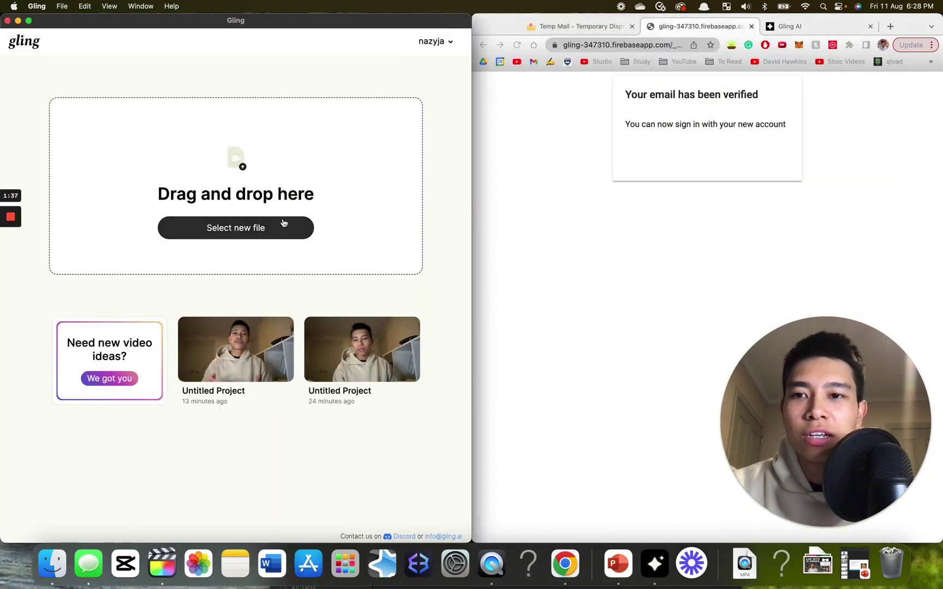
pyautogui.click(275, 227)
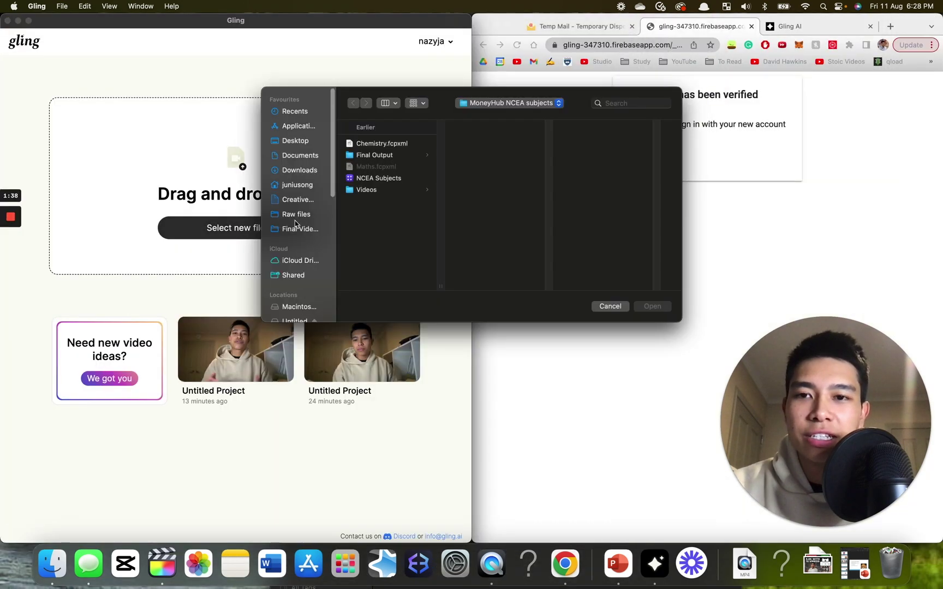
pyautogui.click(367, 190)
pyautogui.click(473, 144)
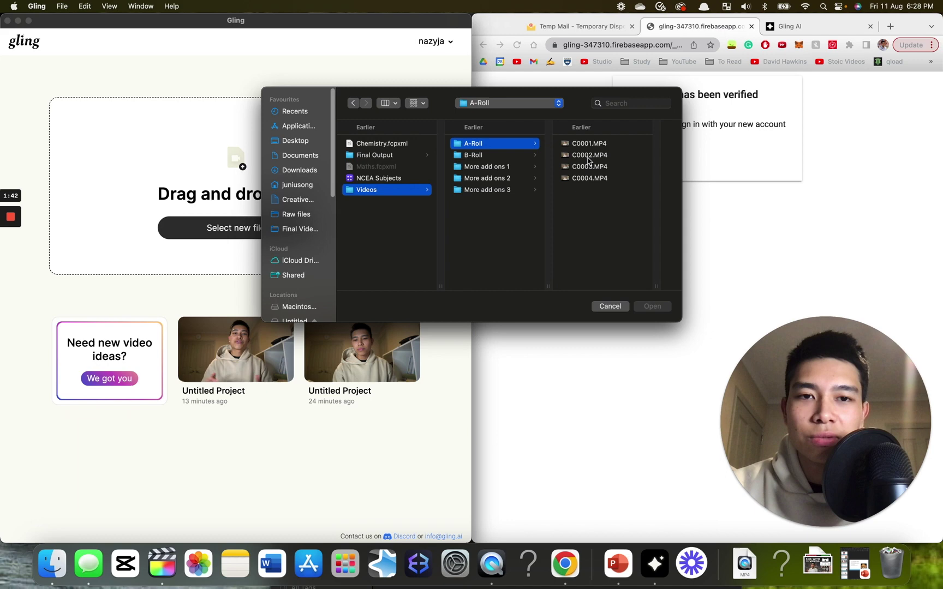
pyautogui.click(588, 155)
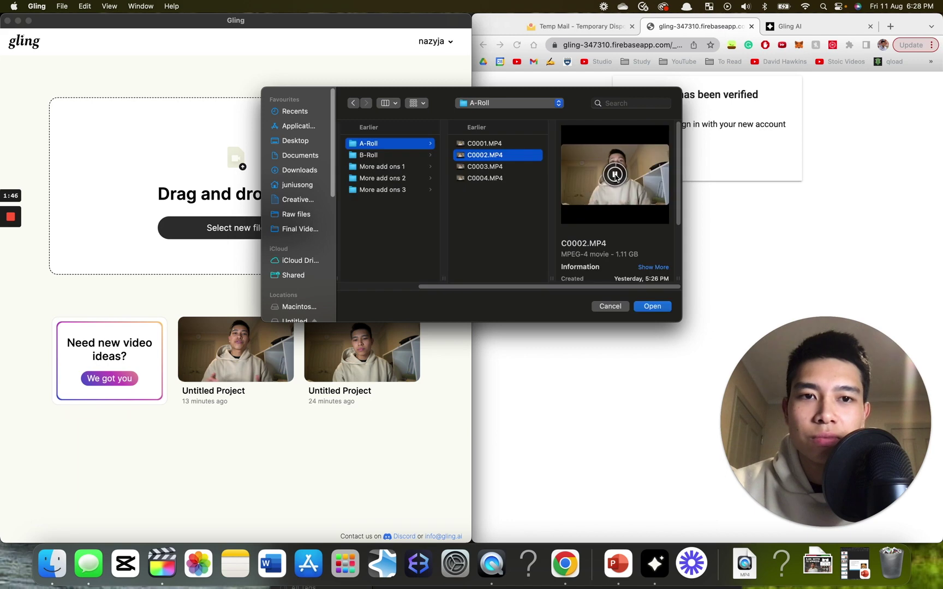
# Step: Open C0002.MP4 and continue with Silences and Bad takes cuts enabled
pyautogui.click(652, 306)
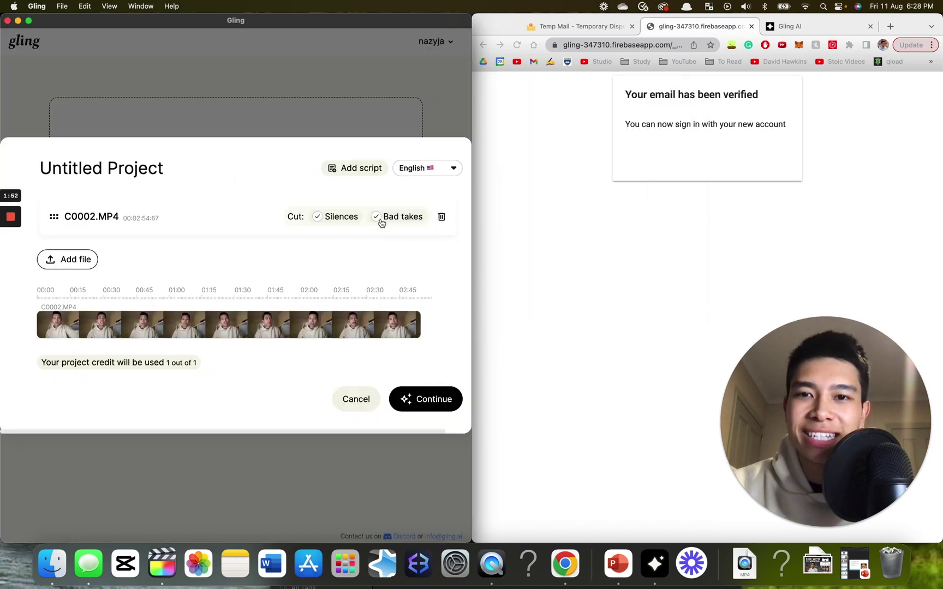
pyautogui.click(420, 405)
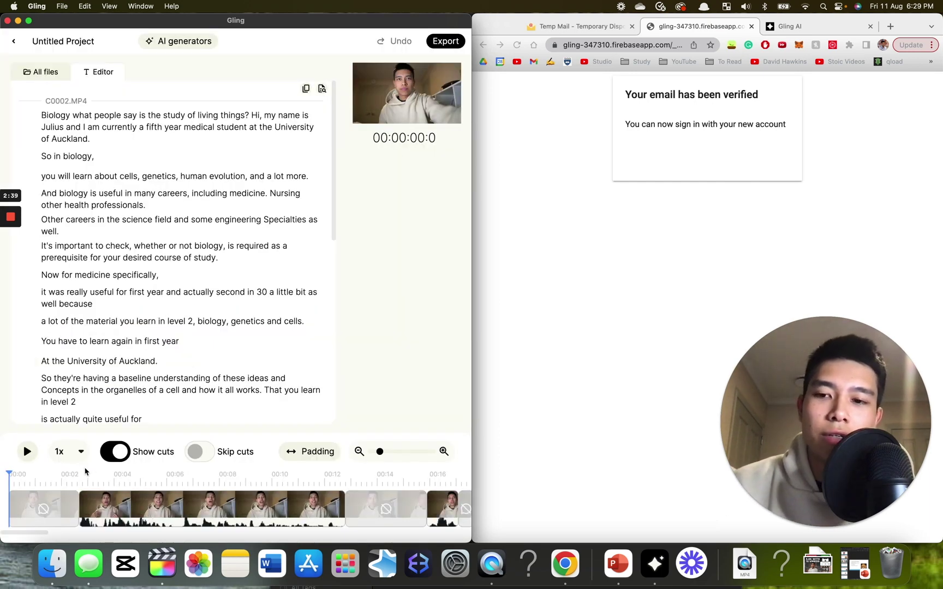
# Step: Enable Skip cuts, leave Show cuts off, and play the edit from the start
pyautogui.click(195, 451)
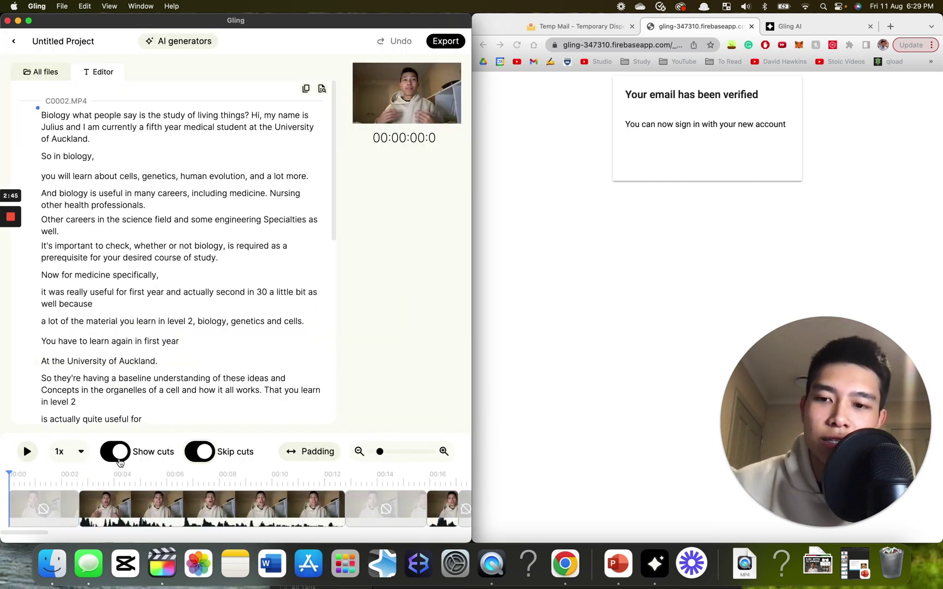
pyautogui.click(119, 457)
pyautogui.click(119, 457)
pyautogui.click(119, 458)
pyautogui.click(119, 457)
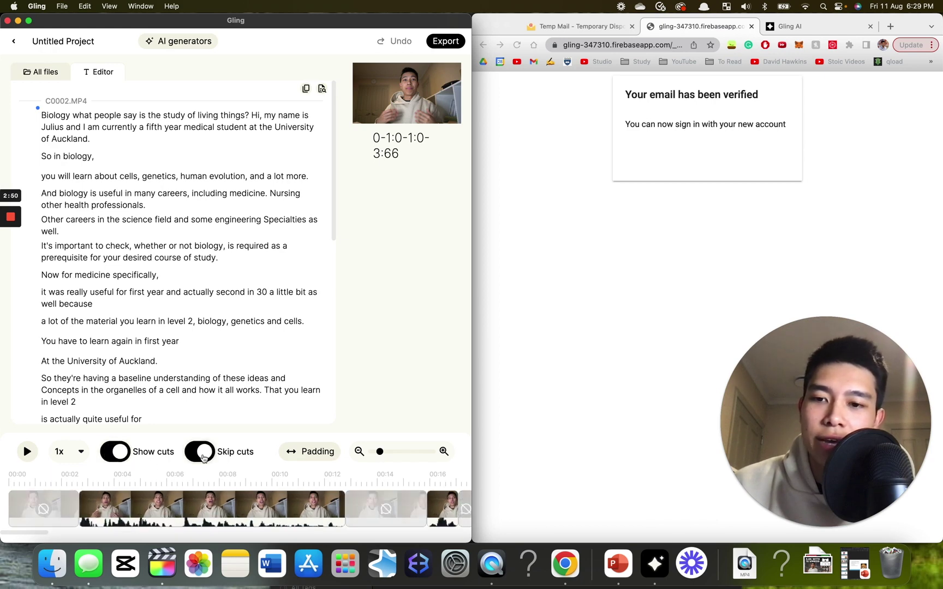
pyautogui.click(112, 459)
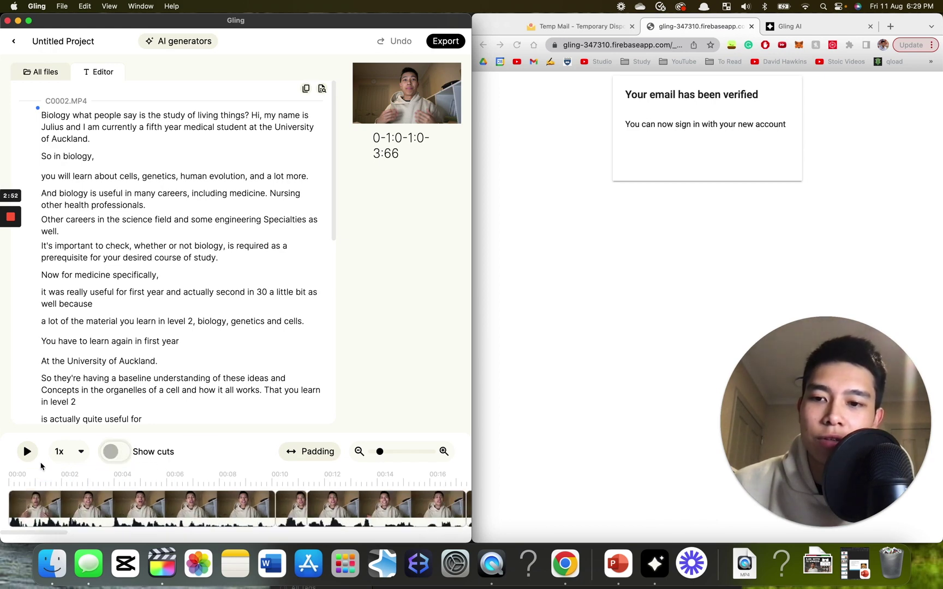
pyautogui.click(8, 483)
pyautogui.press('space')
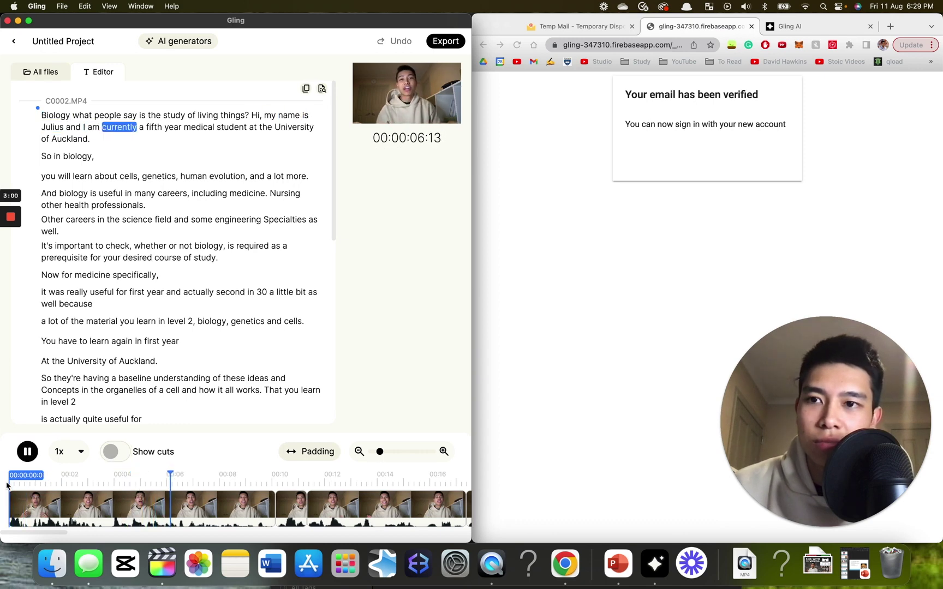
# Step: Pause playback, cut the 'So in biology,' line, and scroll to the transcript's end
pyautogui.press('space')
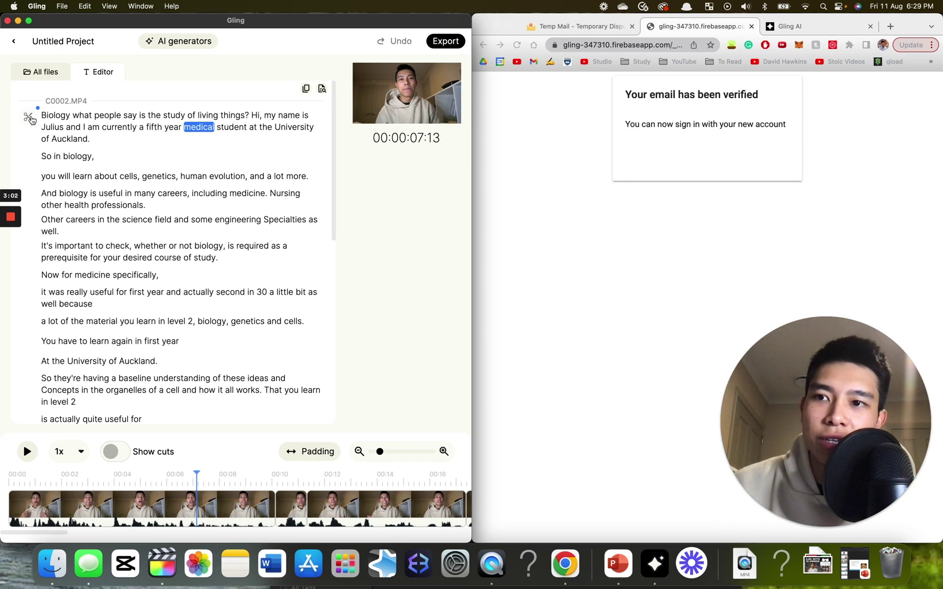
pyautogui.click(28, 156)
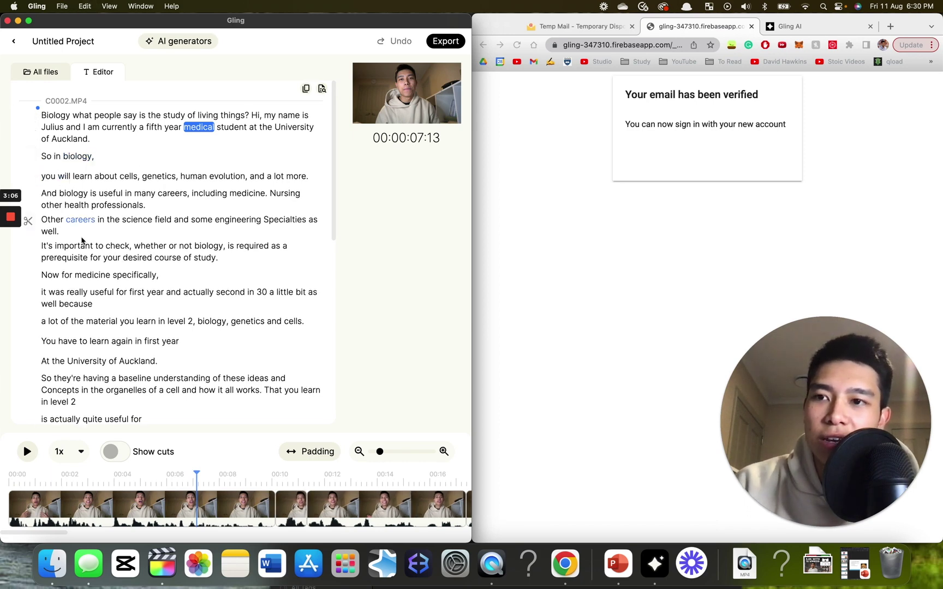
pyautogui.scroll(-15, 81, 234)
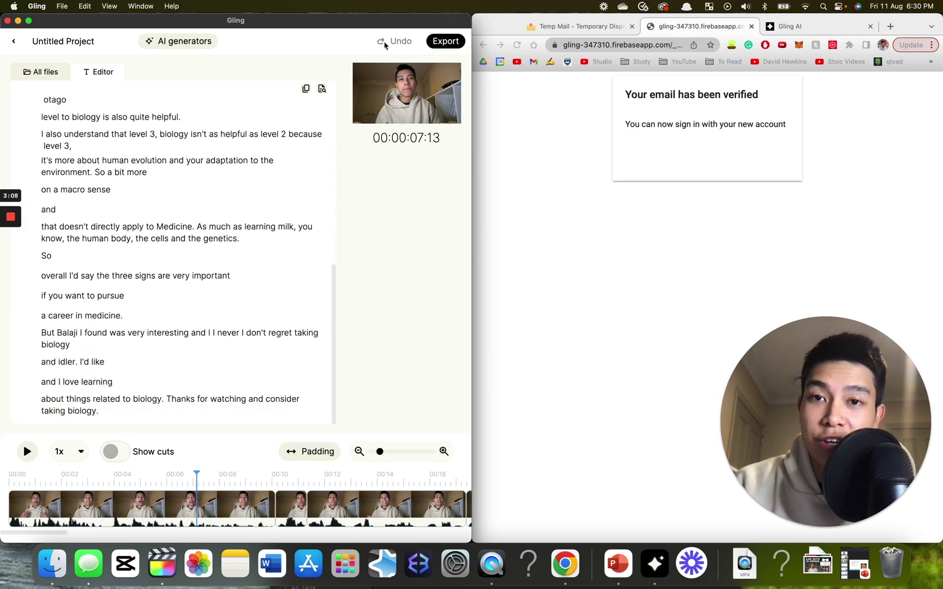
# Step: Export as FCP (.fcpxml) named Biology into the MoneyHub NCEA subjects folder
pyautogui.click(445, 41)
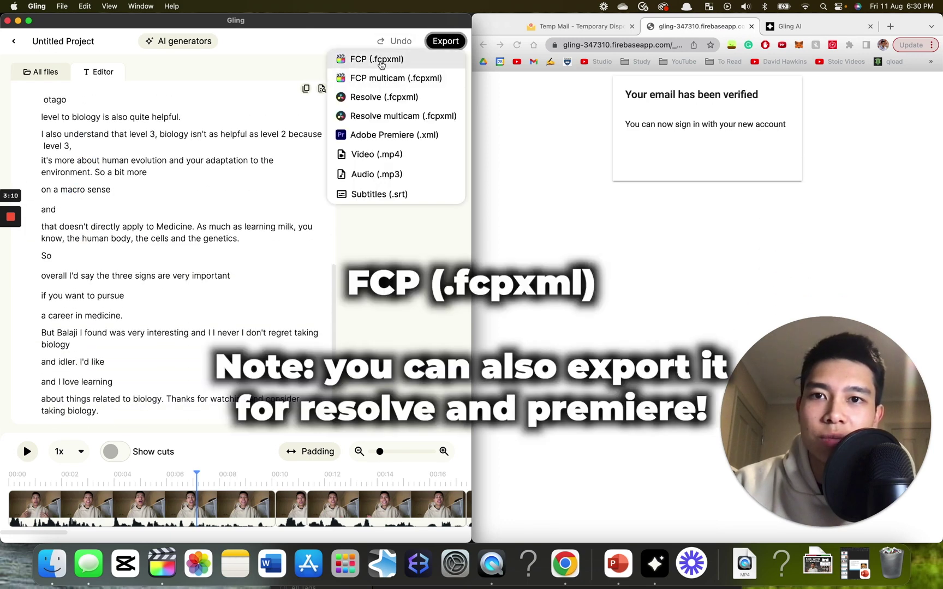
pyautogui.click(381, 60)
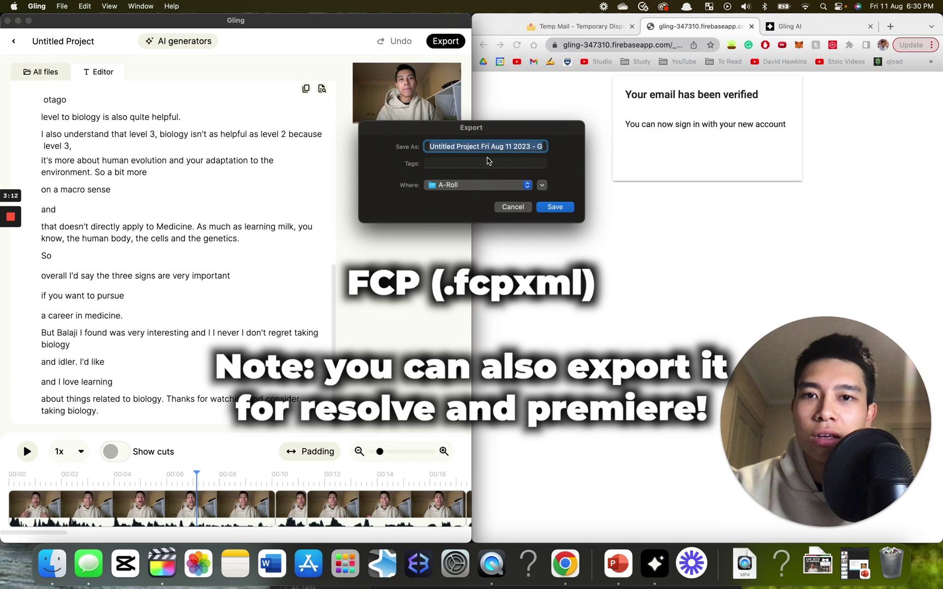
pyautogui.write('Biology.fcpxml')
pyautogui.click(478, 185)
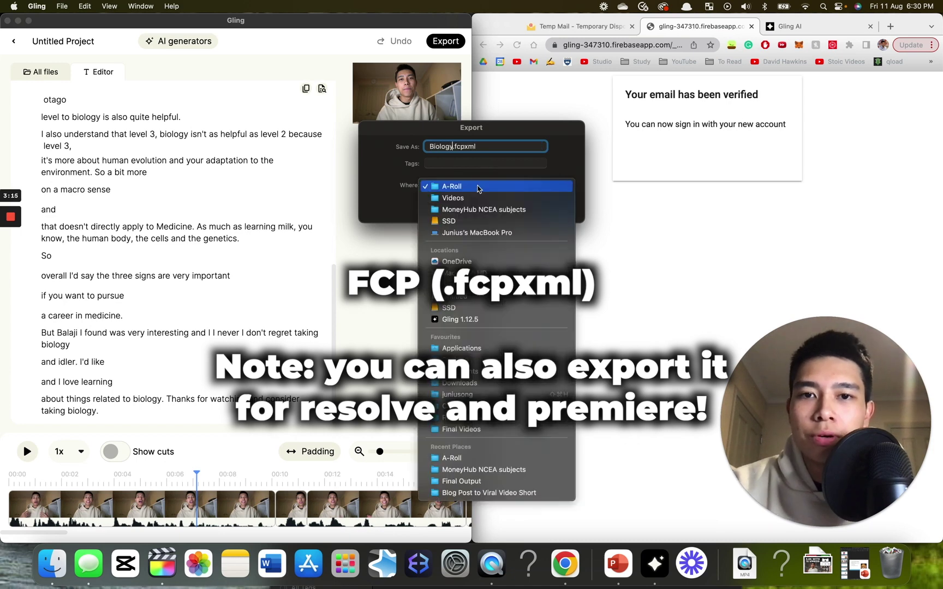
pyautogui.click(482, 202)
pyautogui.click(555, 208)
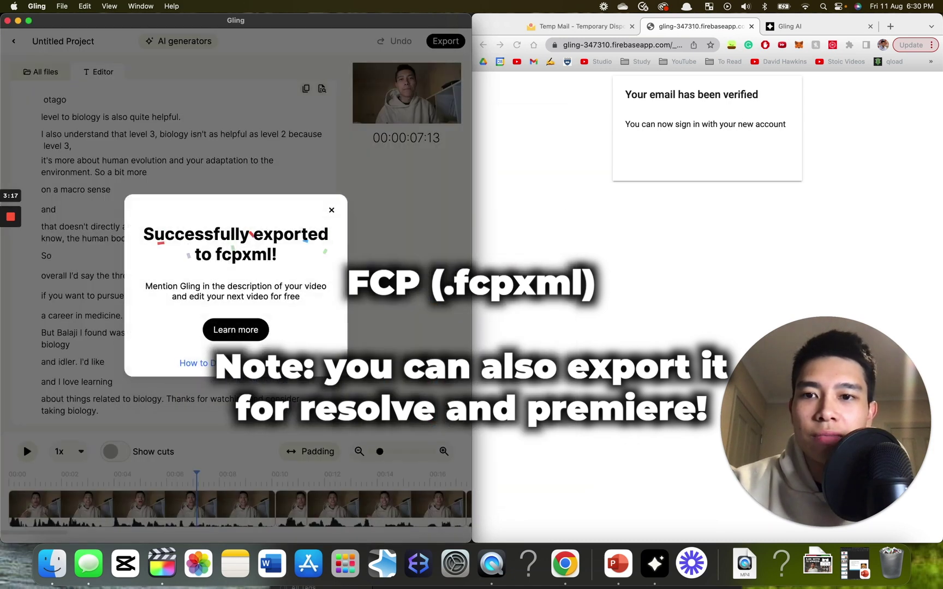
# Step: Import Biology.fcpxml from Finder into Final Cut Pro's NCEA Subjects library
pyautogui.click(171, 556)
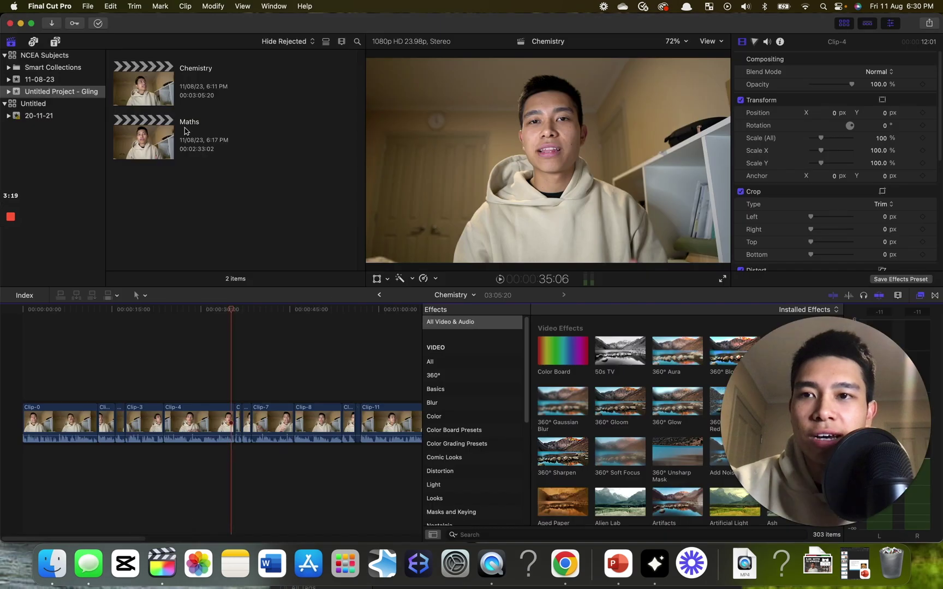
pyautogui.click(52, 563)
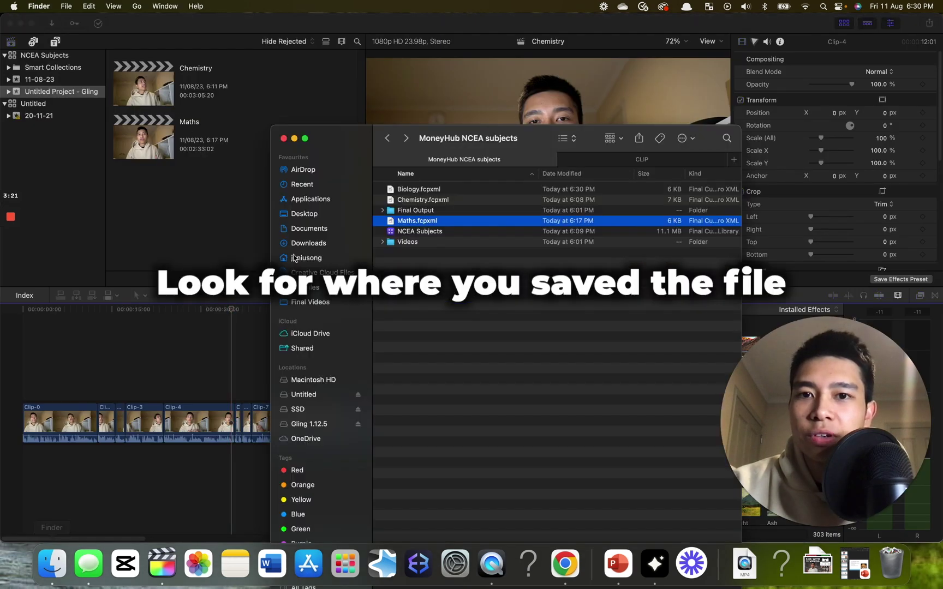
pyautogui.doubleClick(428, 193)
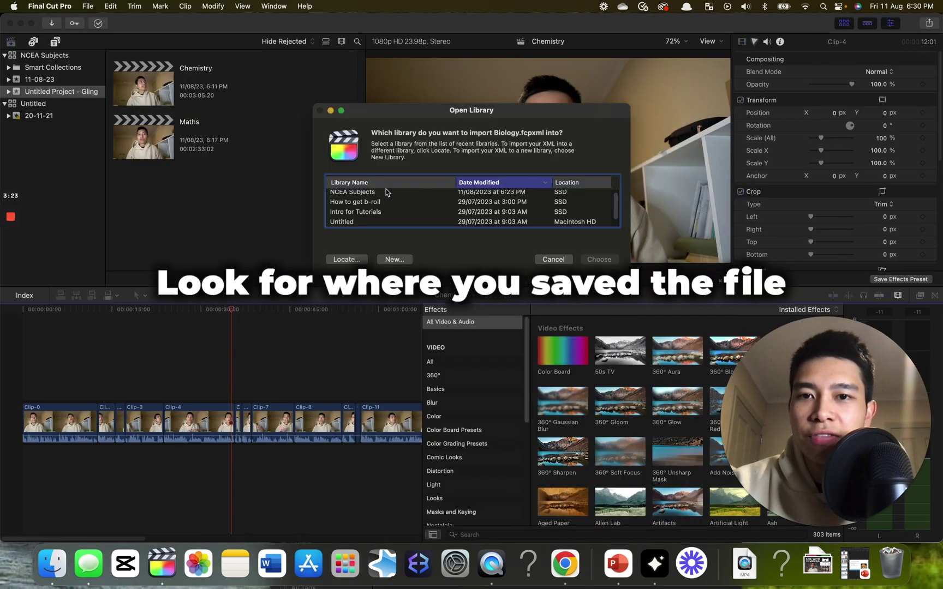
pyautogui.click(356, 196)
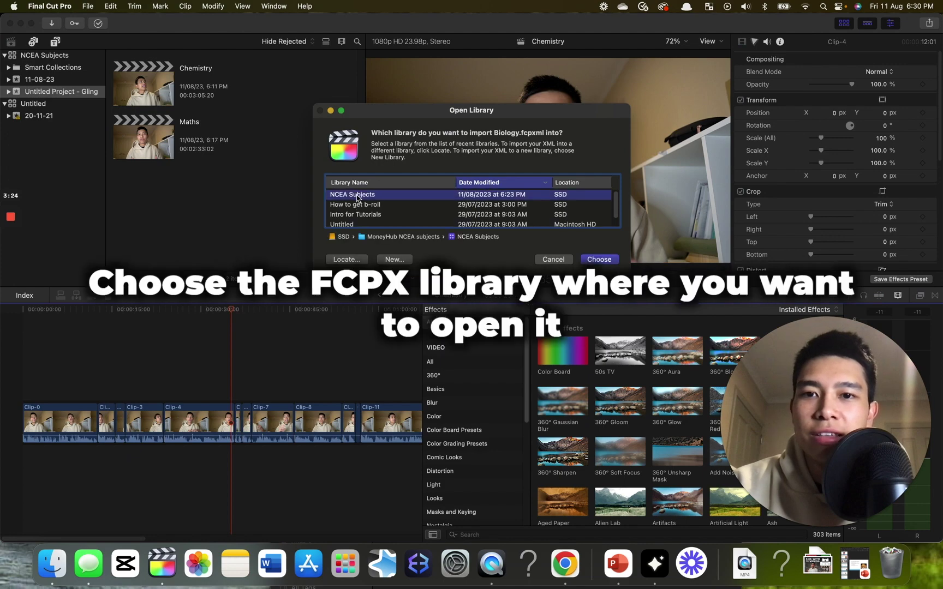
pyautogui.click(604, 264)
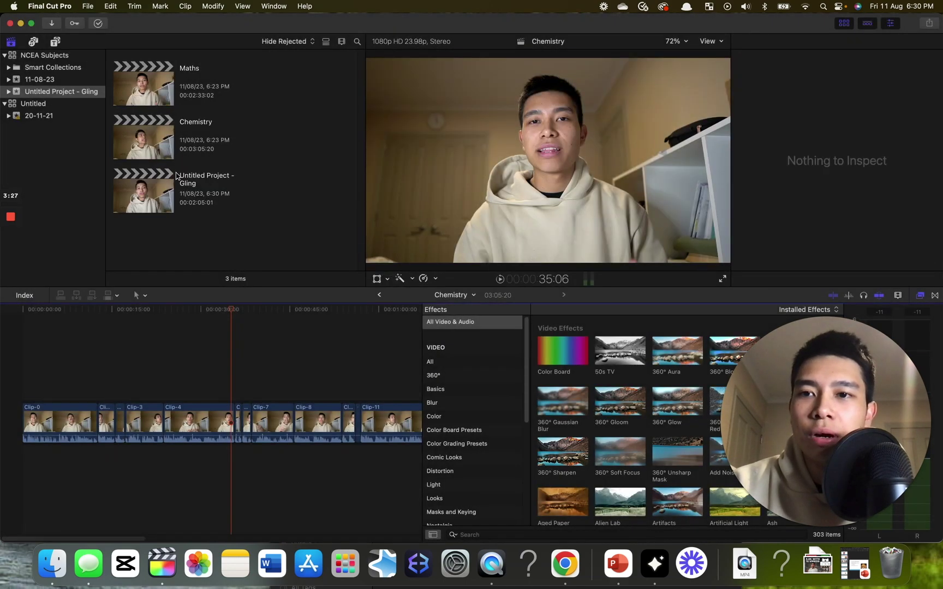
# Step: Rename the imported Gling project to Biology
pyautogui.click(188, 178)
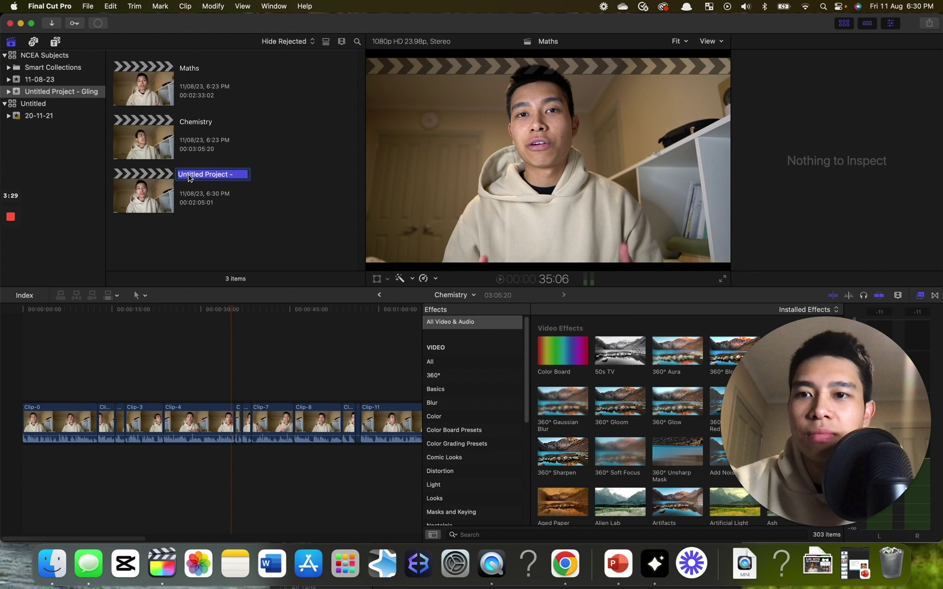
pyautogui.write('Biology')
pyautogui.press('Return')
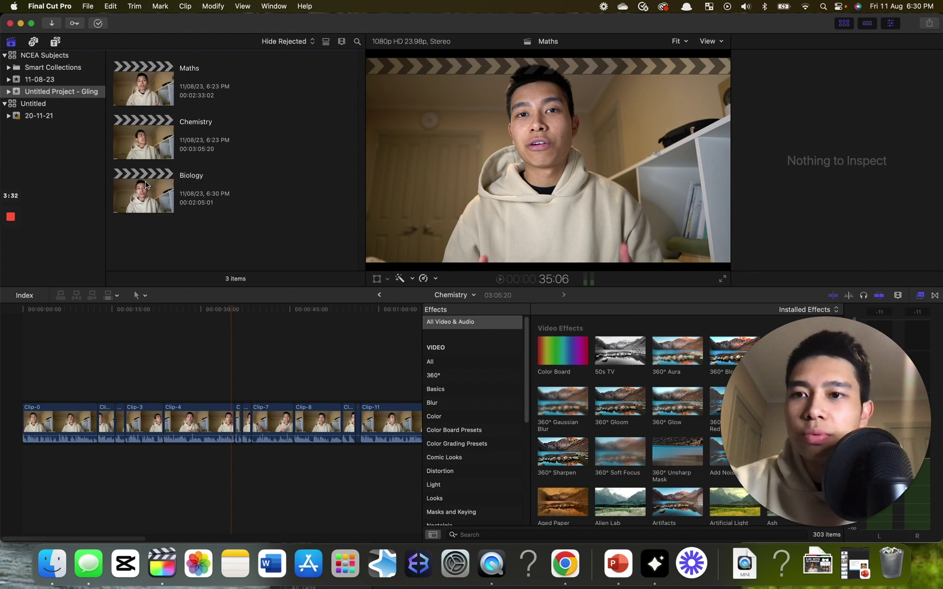
# Step: Open the Biology project in the timeline and play the beginning of the cut
pyautogui.doubleClick(143, 192)
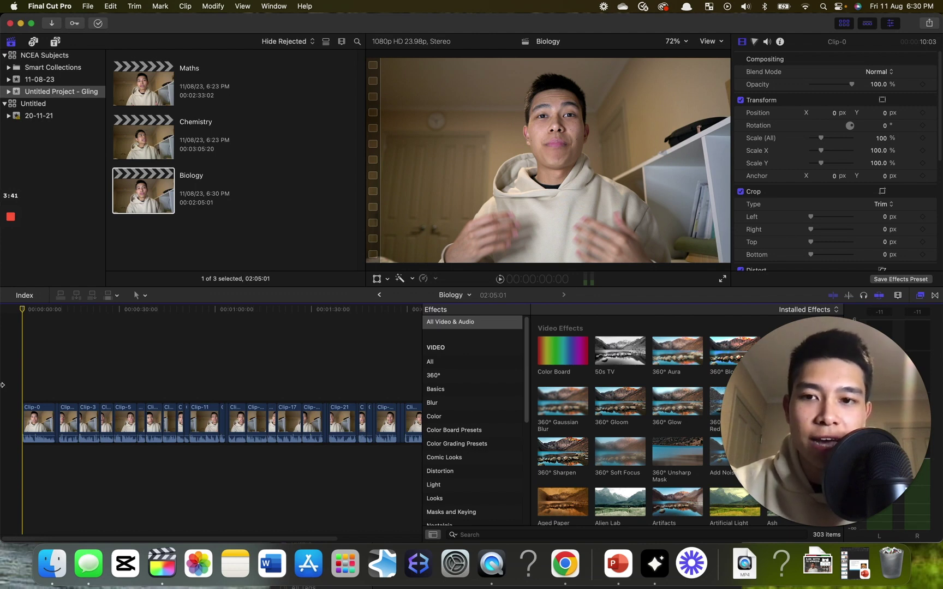
pyautogui.press('space')
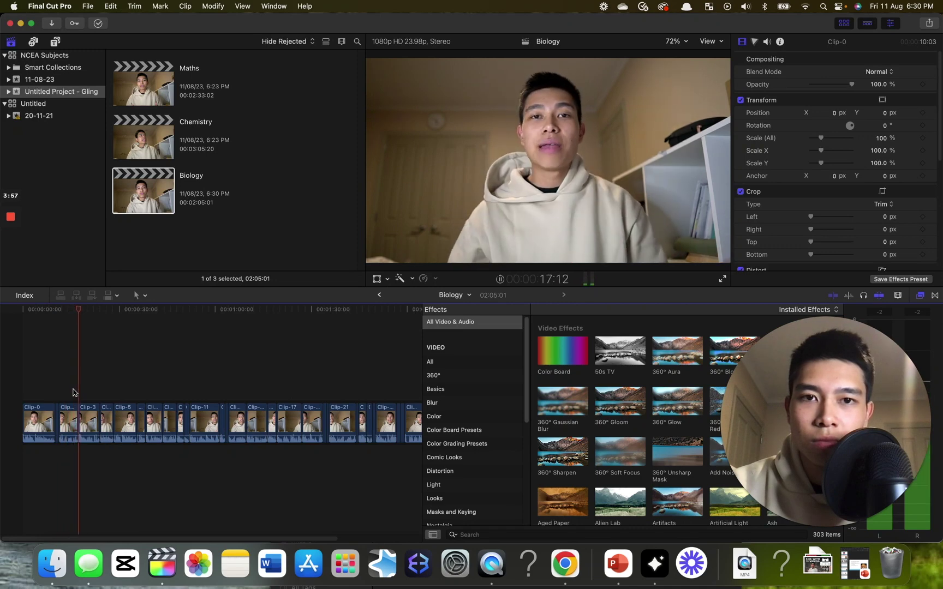
pyautogui.press('space')
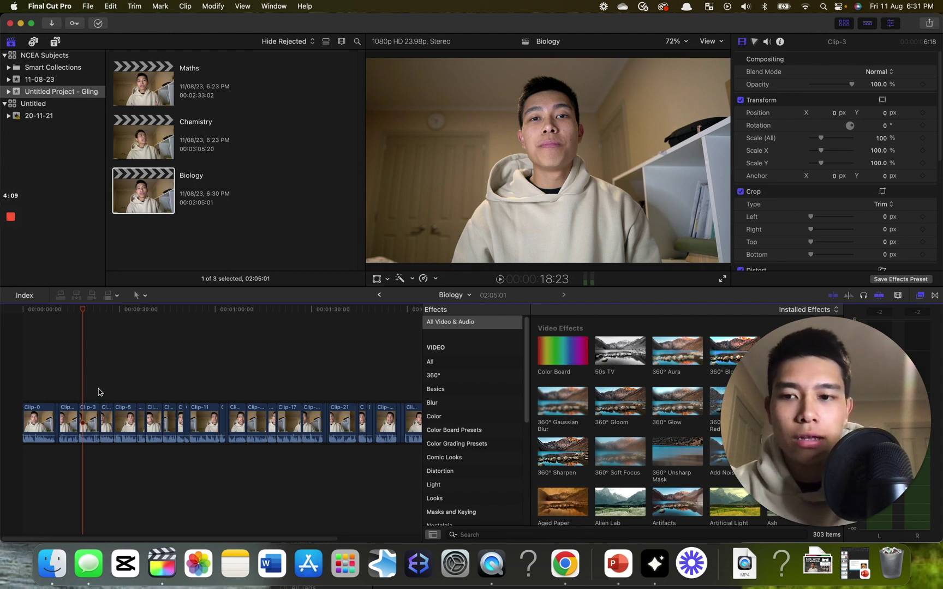
# Step: Check playback from around 34, 43 and 48 seconds into the timeline
pyautogui.click(132, 391)
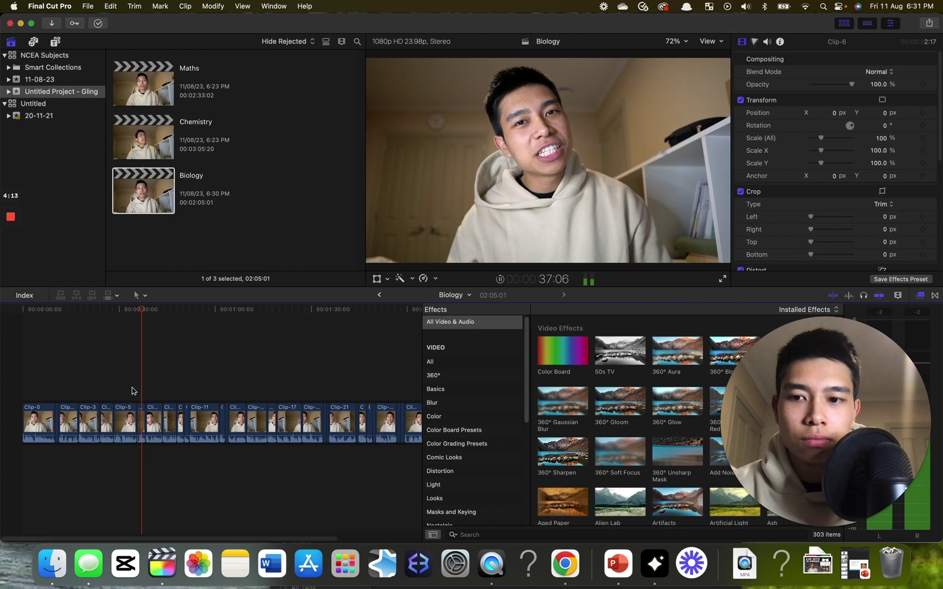
pyautogui.press('space')
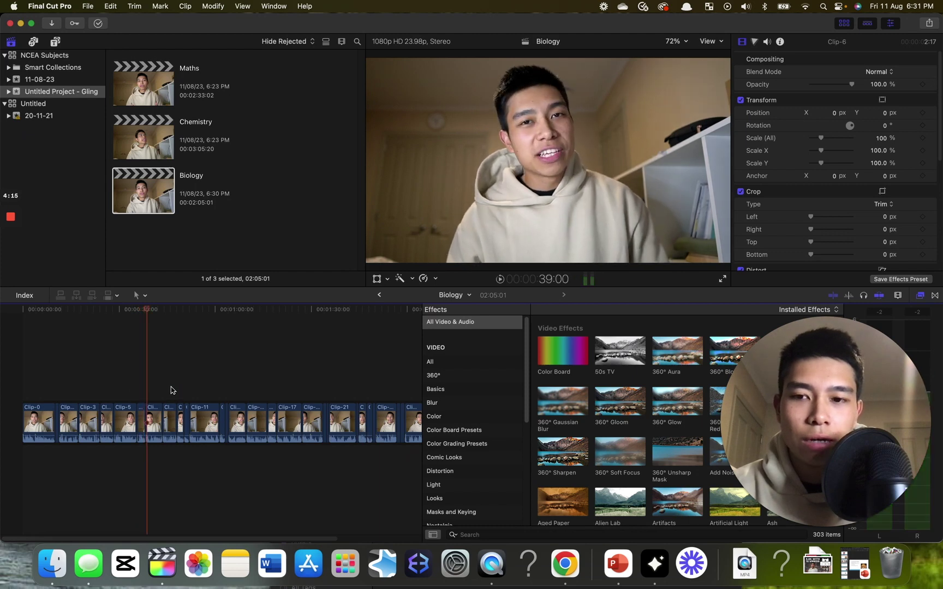
pyautogui.click(159, 388)
pyautogui.press('space')
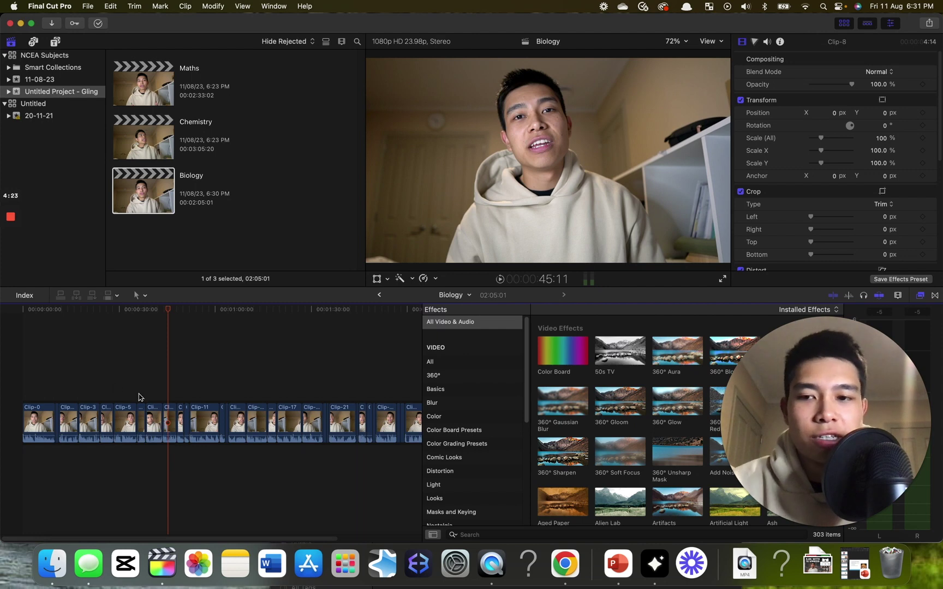
pyautogui.click(178, 395)
pyautogui.press('space')
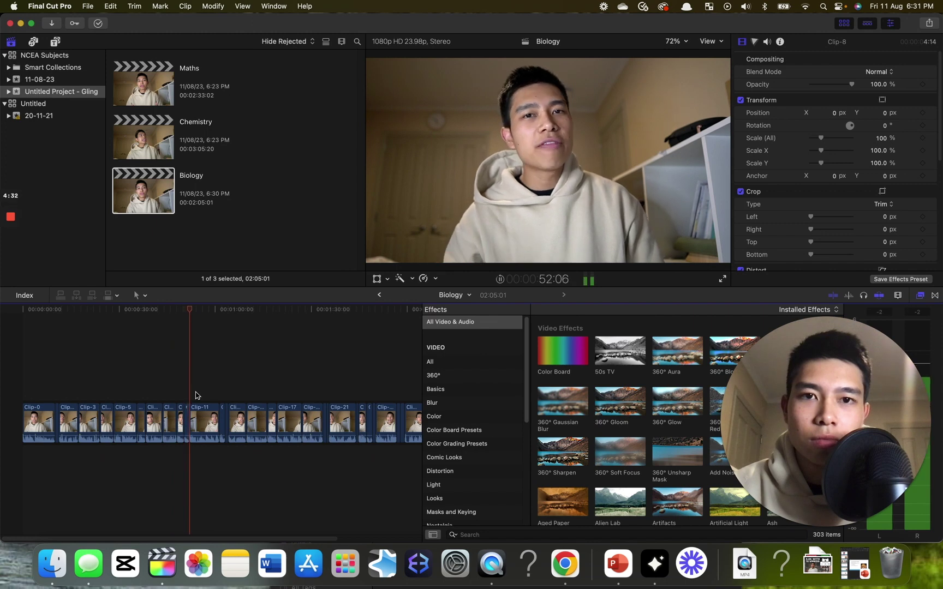
# Step: Skip the playhead to about 1:00, 1:44, 1:56, then back to 1:54
pyautogui.click(218, 384)
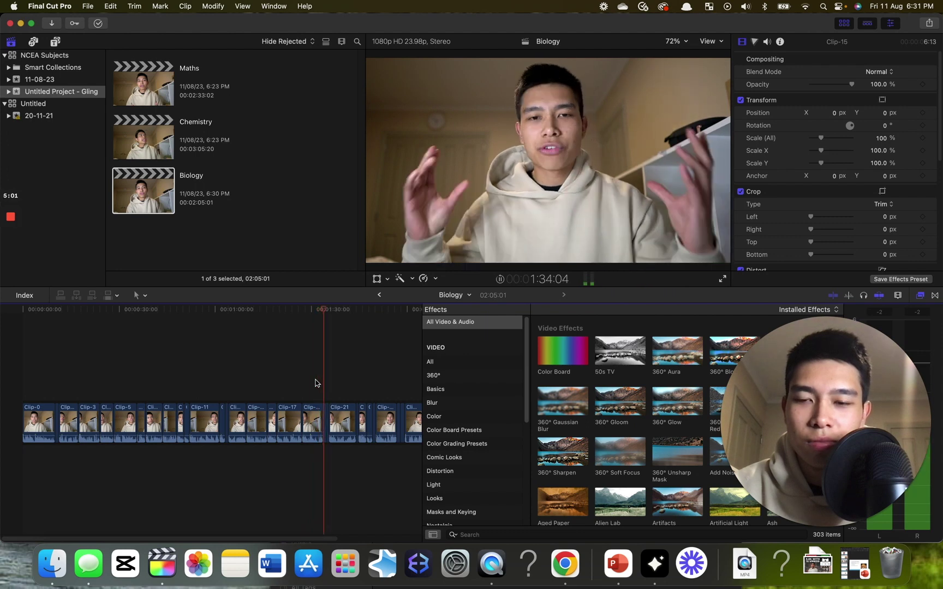
pyautogui.click(352, 382)
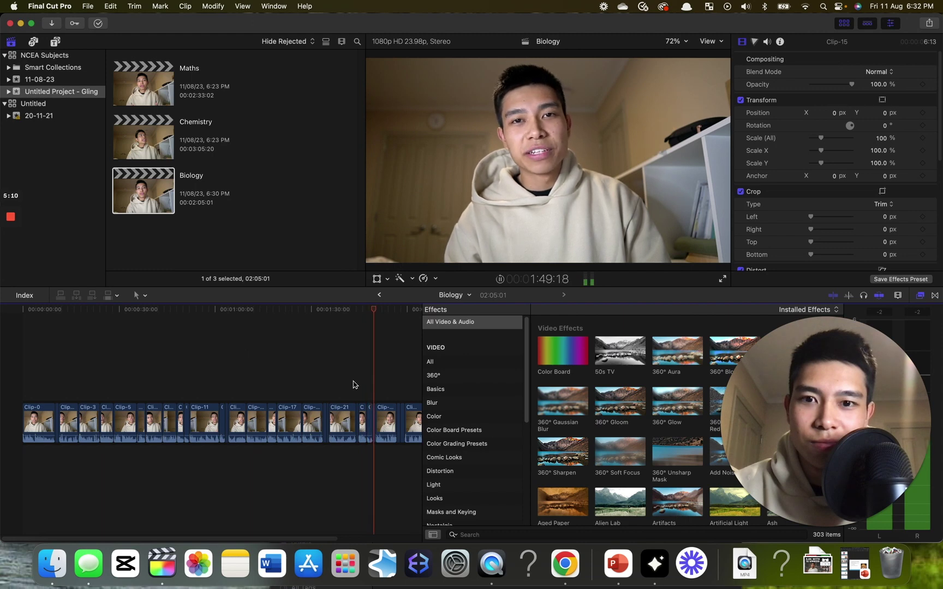
pyautogui.click(396, 386)
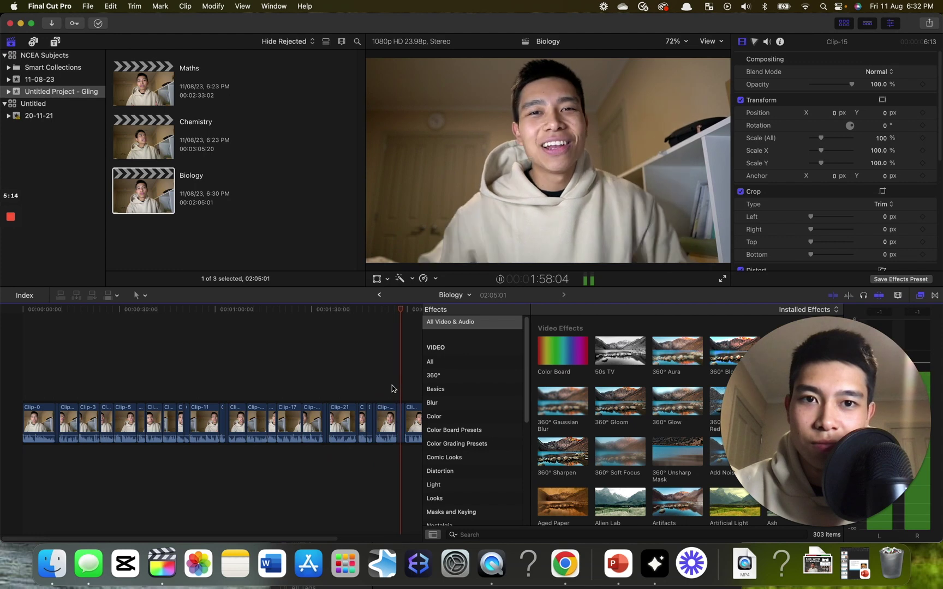
pyautogui.click(390, 388)
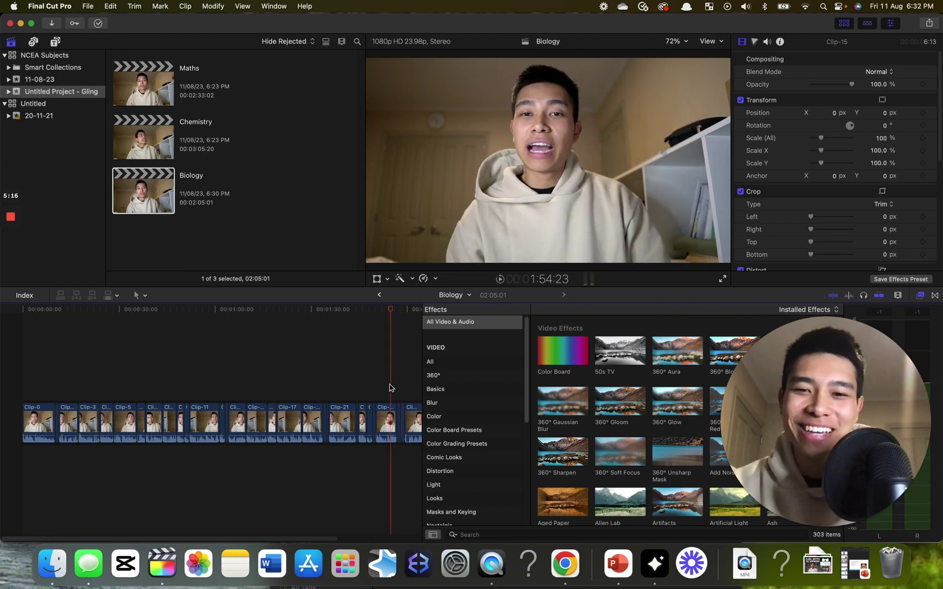
pyautogui.press('super+equal')
pyautogui.press('super+equal')
pyautogui.press('super+equal')
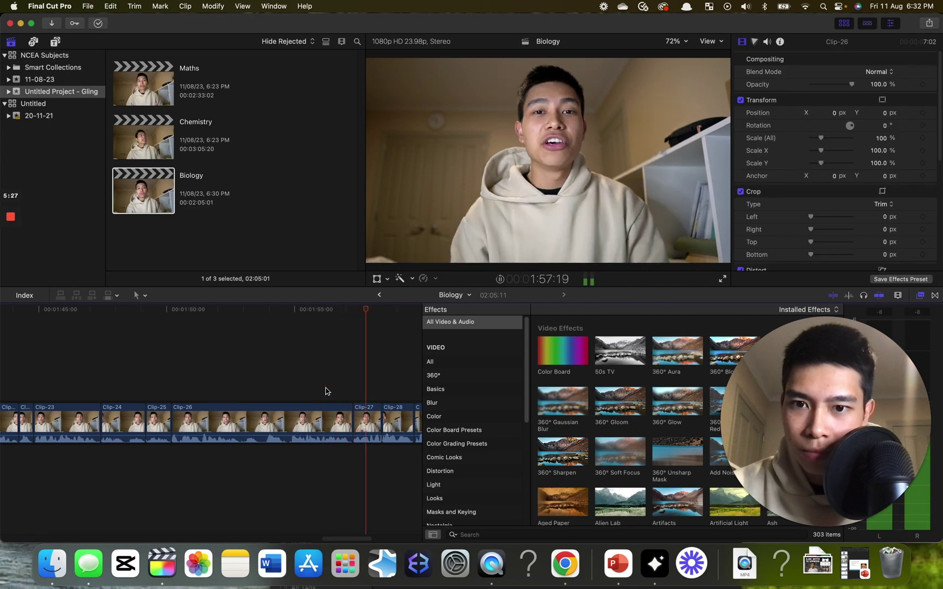
pyautogui.press('space')
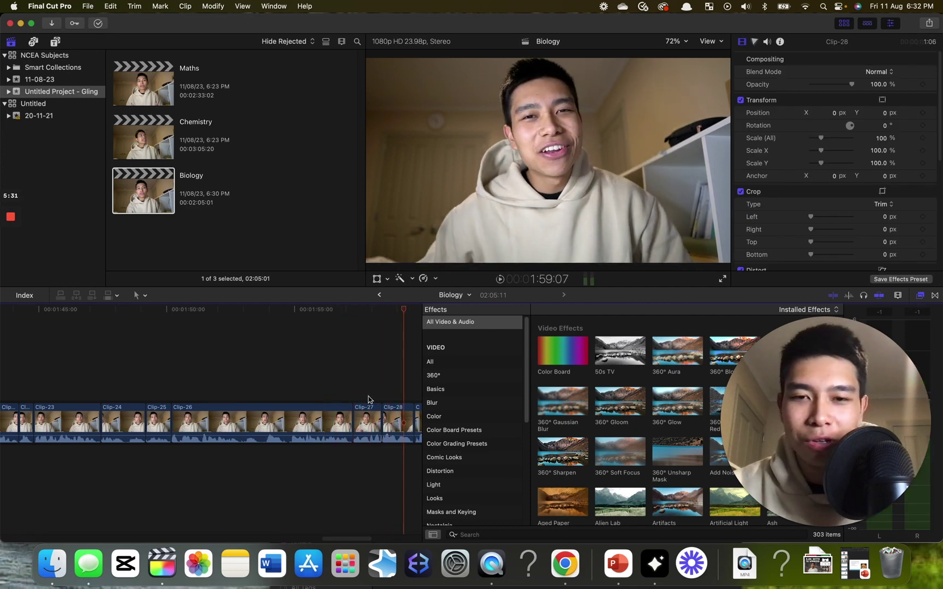